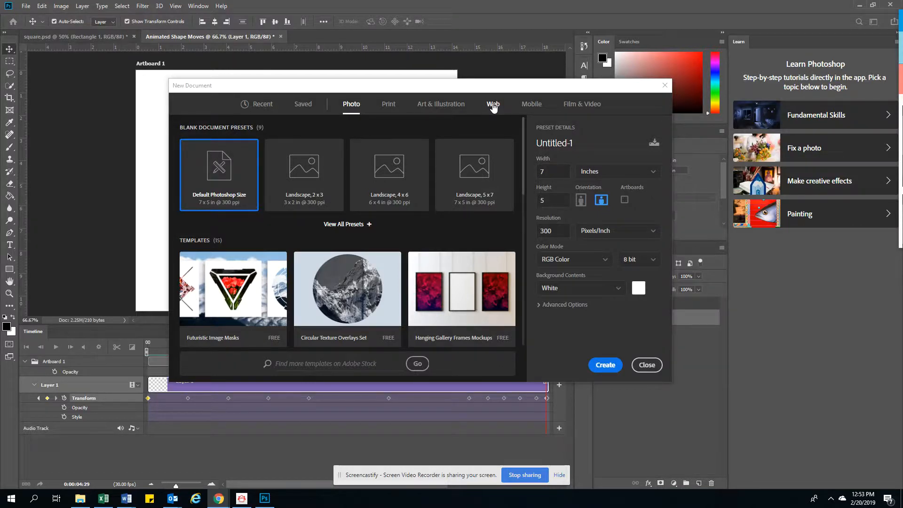
Step: Create a new Web Minimum document (1024 x 768 px) named Shape Transformation
click(491, 104)
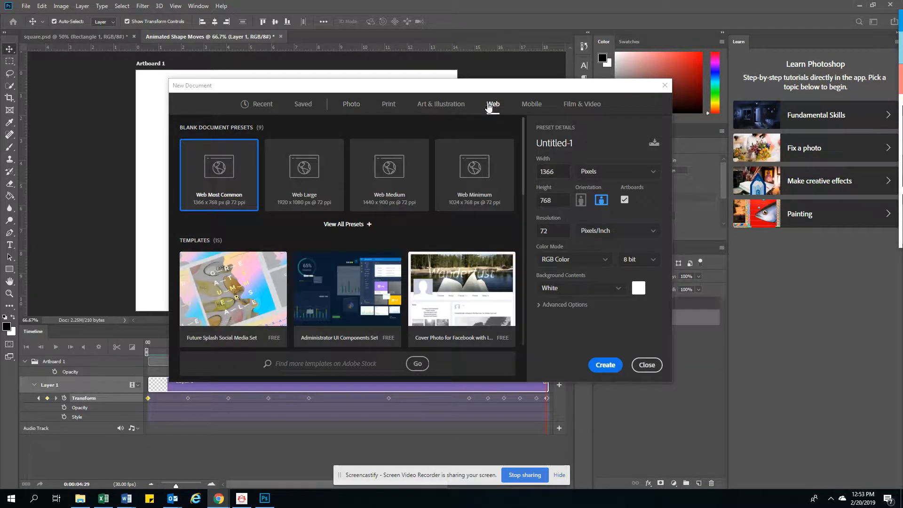
click(473, 183)
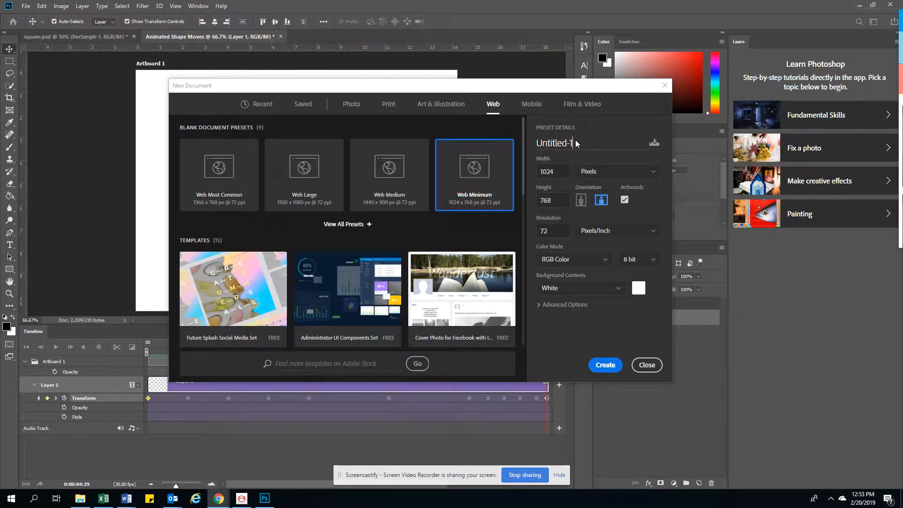
drag(574, 140, 526, 139)
text(Shape Transformation)
click(606, 366)
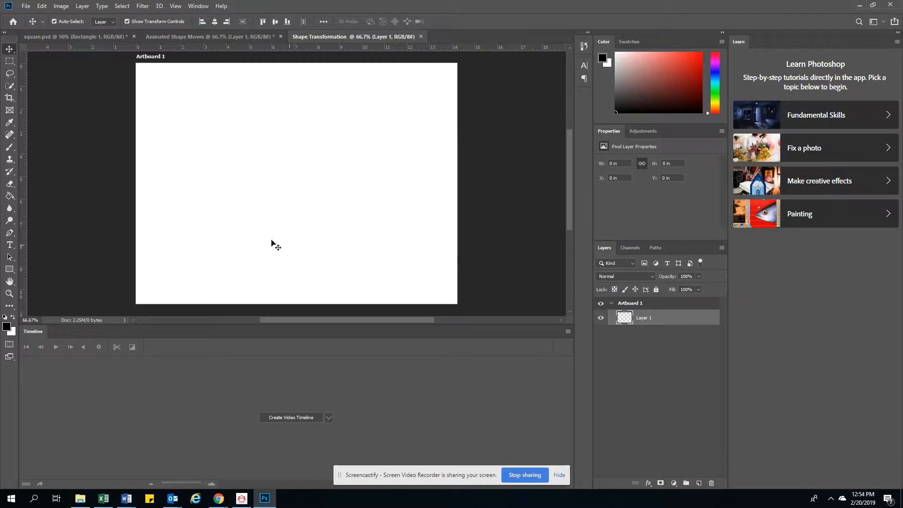
Step: Draw a rectangular marquee selection in the upper-left area of the artboard
click(9, 62)
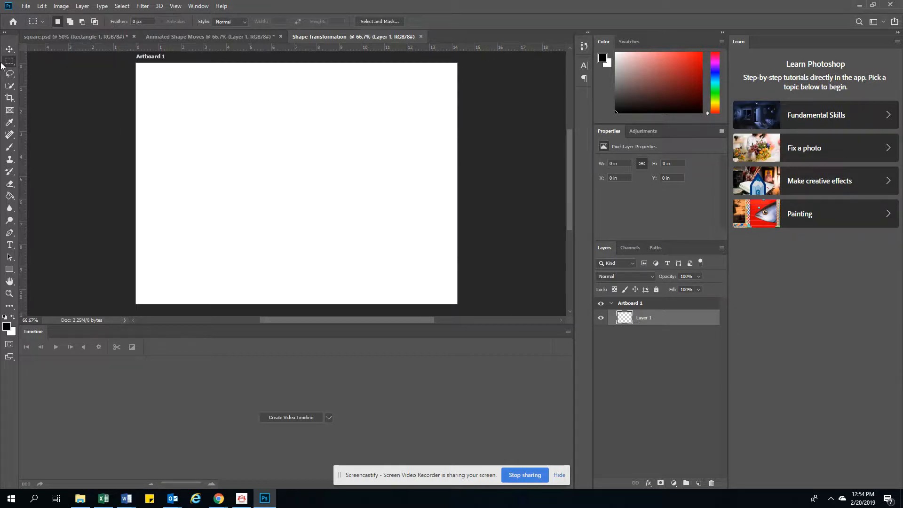
right_click(7, 65)
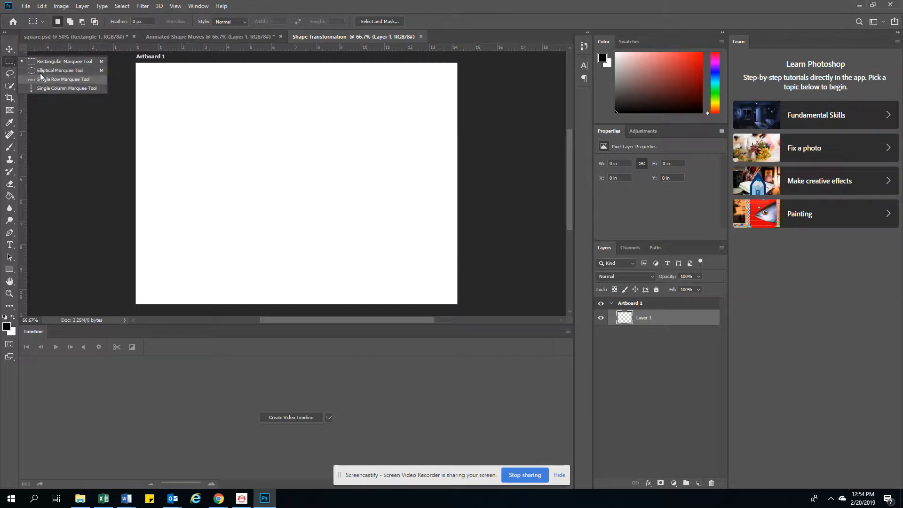
click(40, 62)
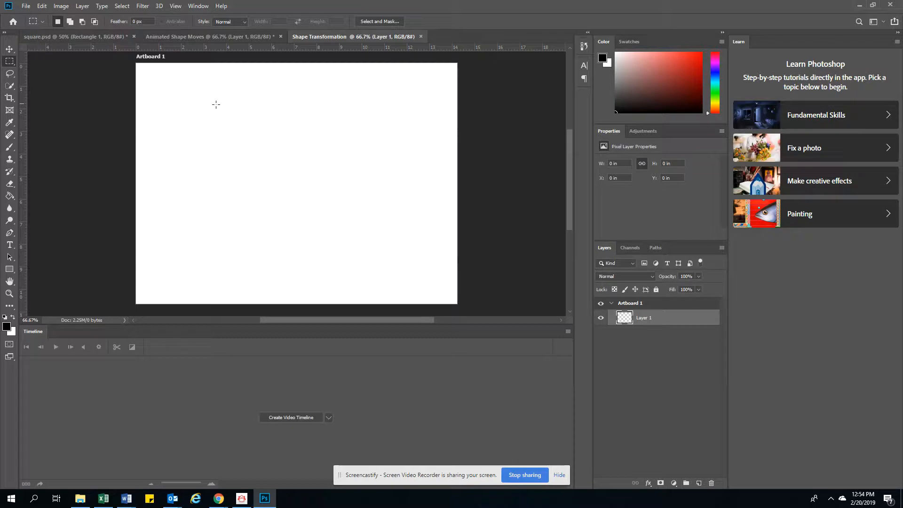
drag(192, 110, 298, 184)
Step: Fill the selection with black at 100% opacity, then deselect
click(42, 6)
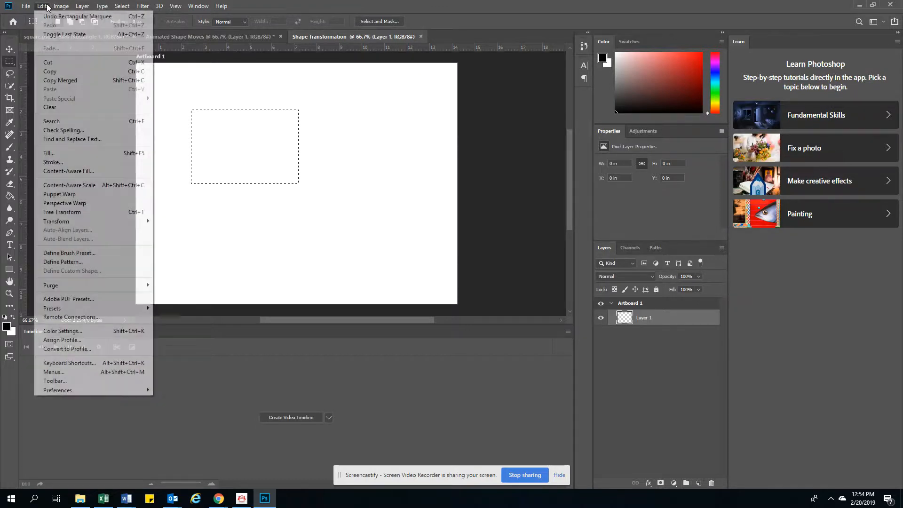
click(51, 153)
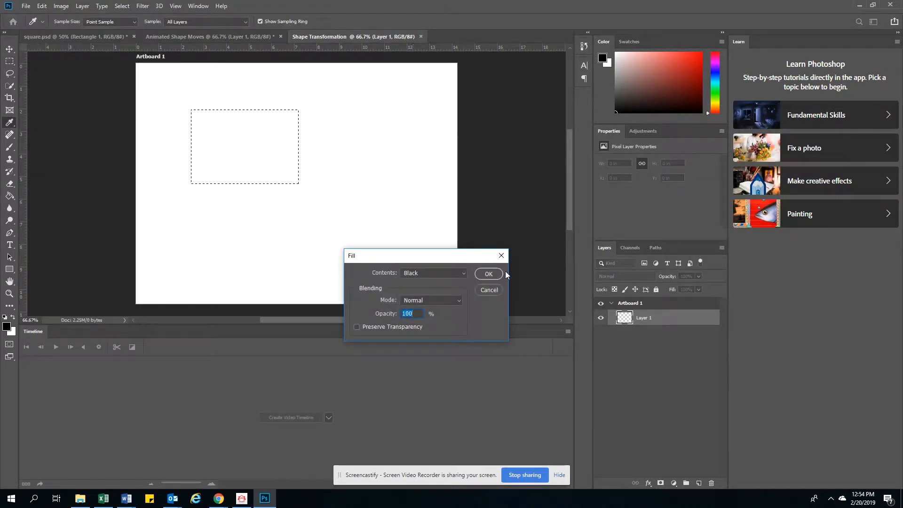
click(488, 273)
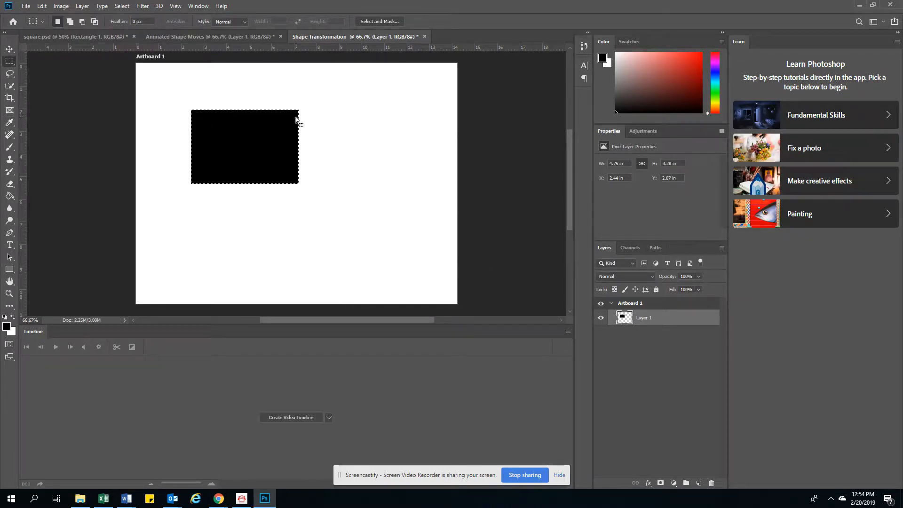
click(293, 175)
Step: Convert Layer 1 to a smart object
right_click(673, 320)
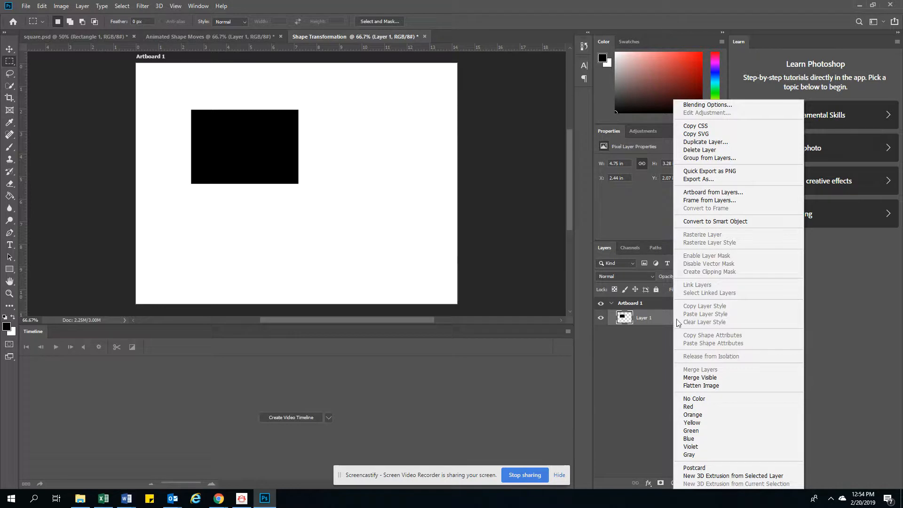
click(702, 222)
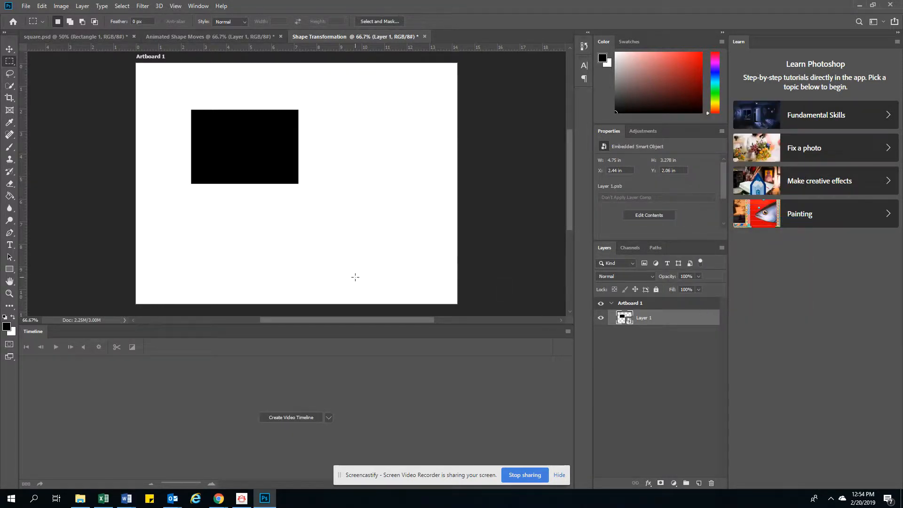
Step: Create a video timeline and expand the Artboard 1 and Layer 1 tracks to show their properties
click(301, 418)
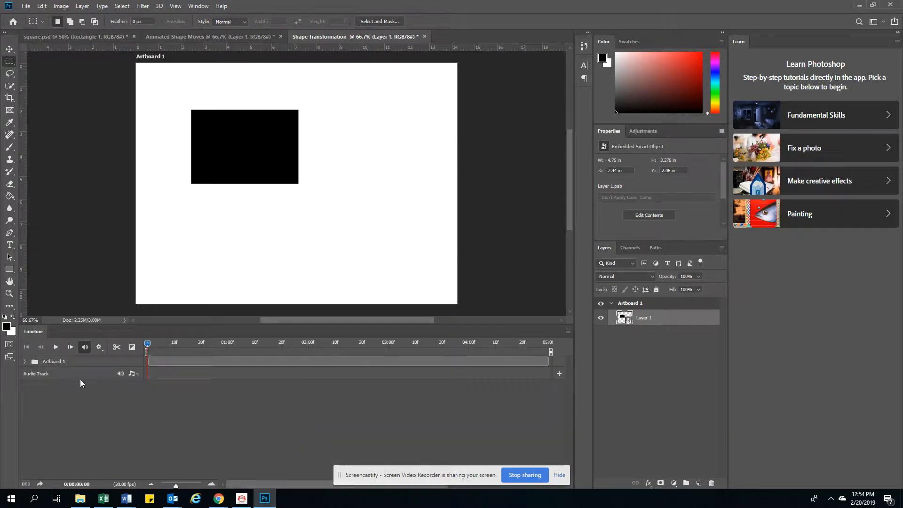
click(26, 360)
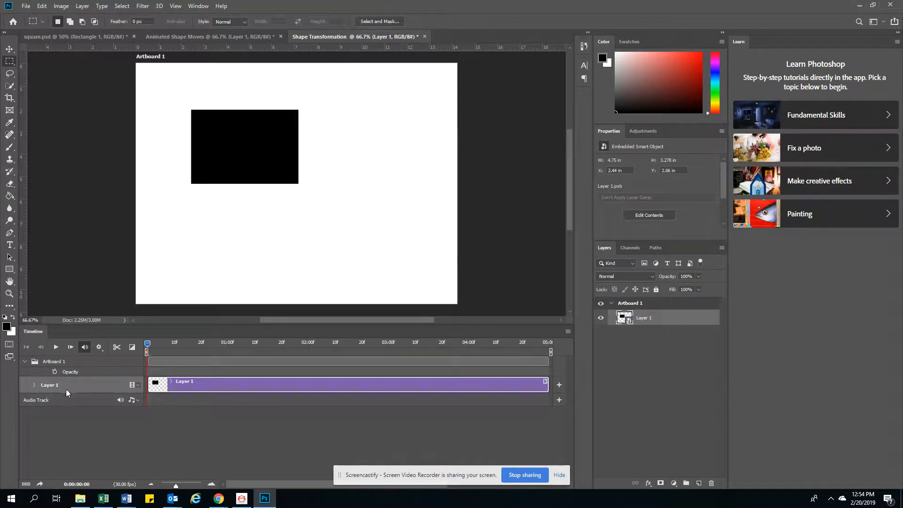
click(34, 384)
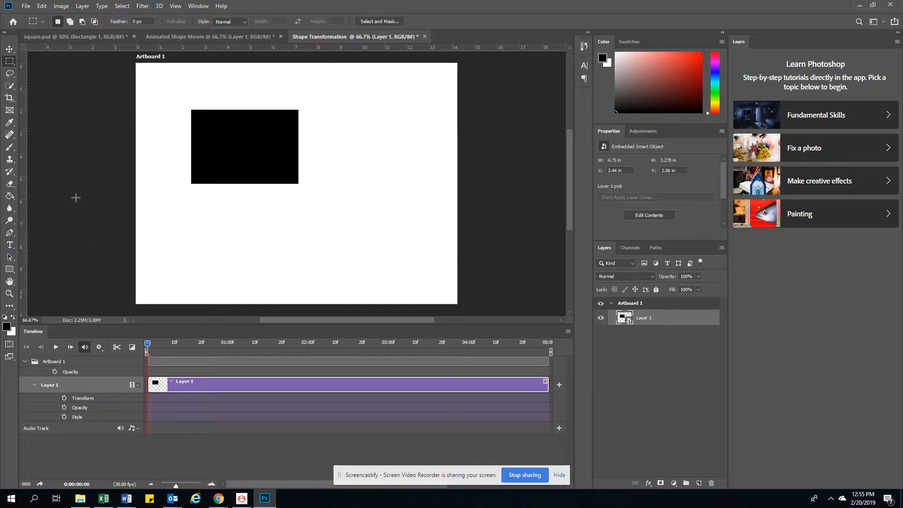
Step: Enable Transform keyframing on Layer 1 and move the rectangle to the artboard's upper-left corner, mostly off-canvas
click(9, 48)
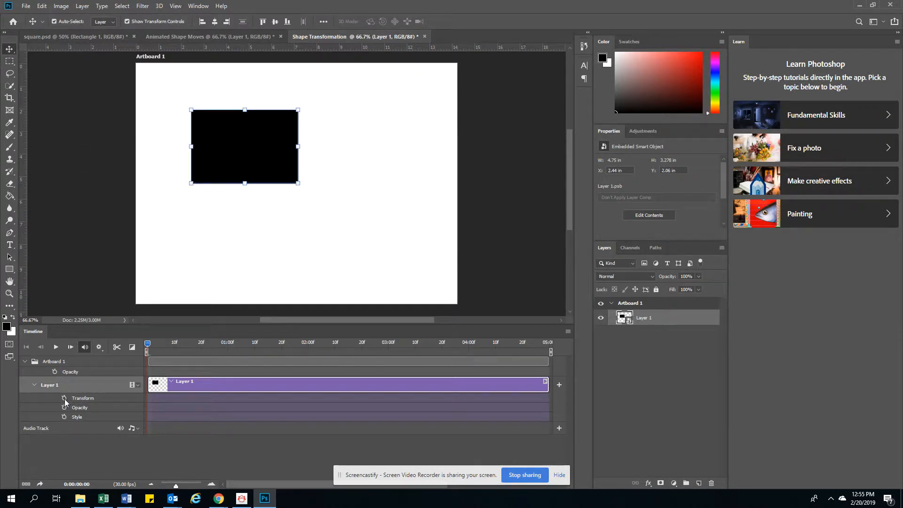
click(64, 399)
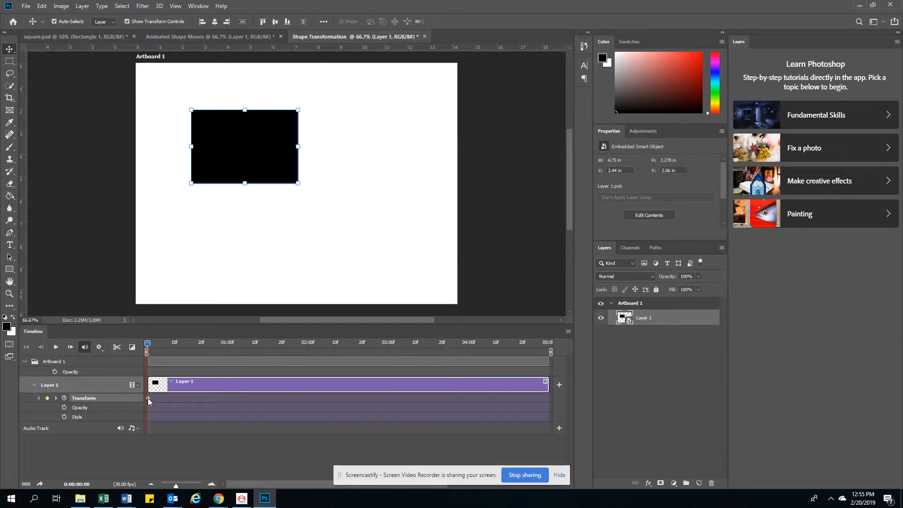
drag(244, 148, 114, 66)
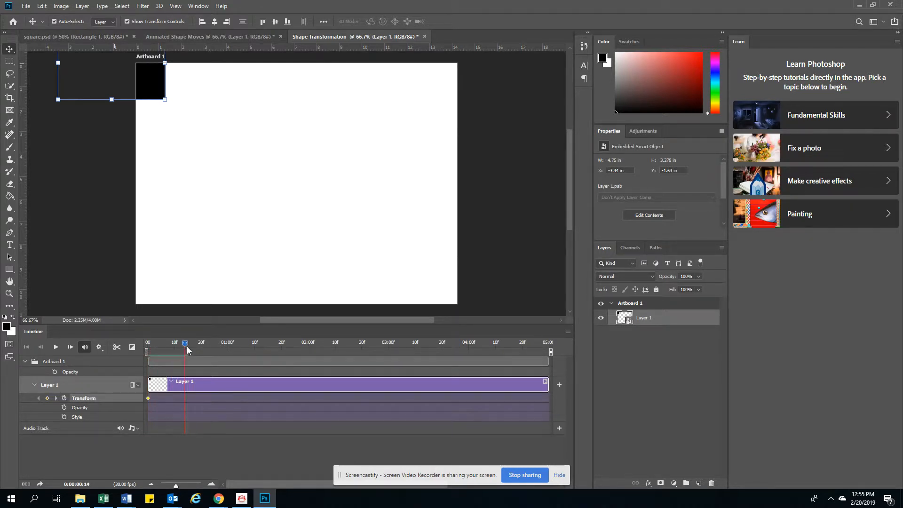
Step: At about frame 16, move the rectangle to the artboard's lower-right corner
drag(188, 346, 188, 346)
drag(156, 87, 446, 290)
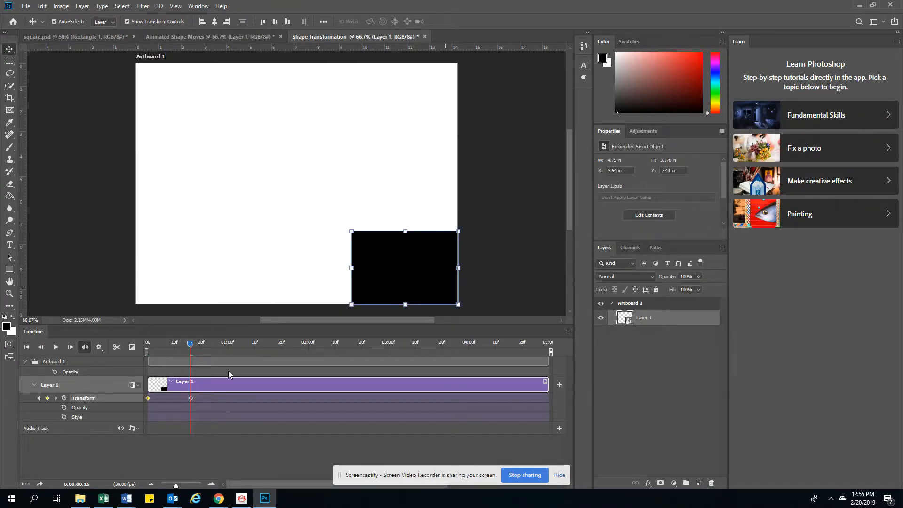
Step: At 1 second, move the rectangle to the artboard's lower-left corner
drag(192, 346, 228, 347)
drag(433, 286, 215, 286)
Step: At 1:15, free-transform the rectangle into a thin bar about 303% wide and 36% high along the artboard's bottom edge
drag(229, 346, 268, 347)
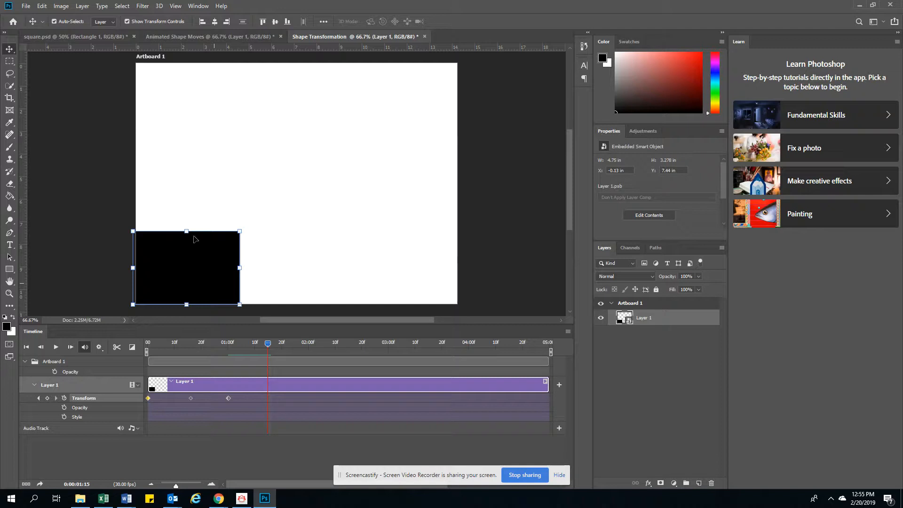
key(ctrl+t)
drag(187, 231, 186, 273)
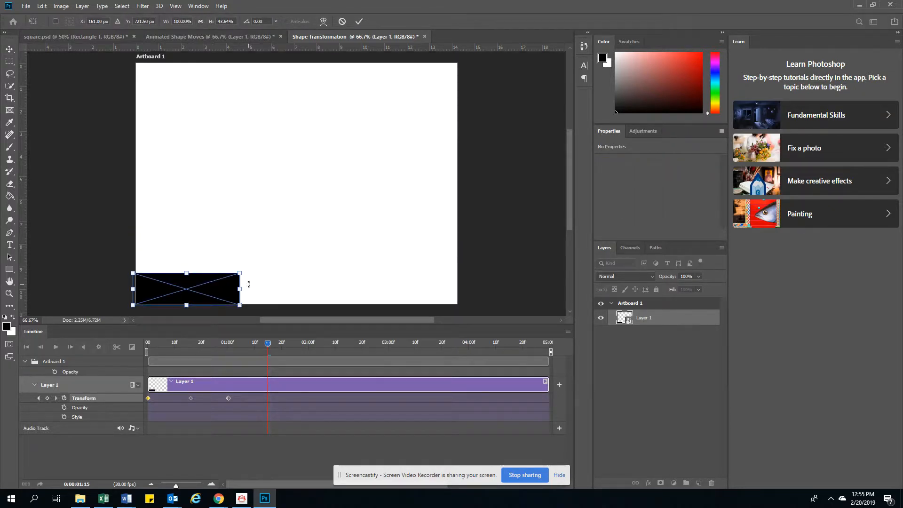
drag(239, 290, 457, 298)
drag(294, 272, 296, 279)
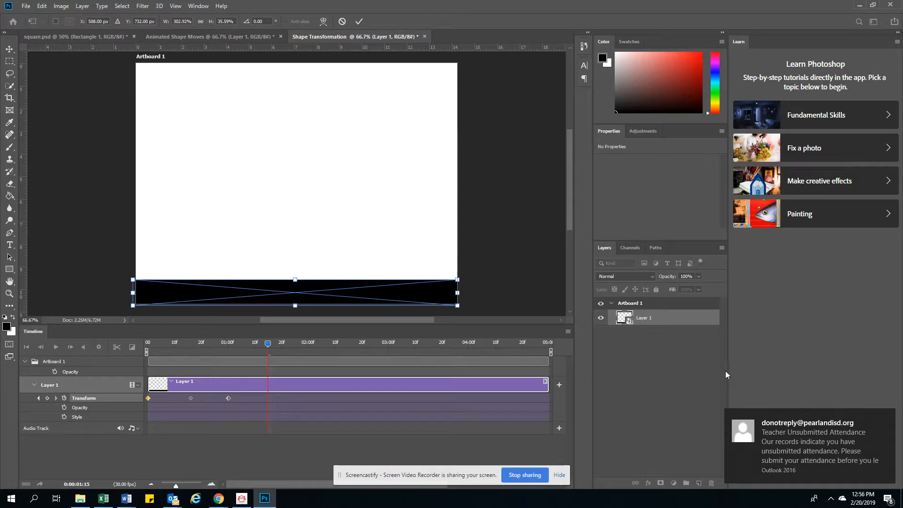
click(886, 419)
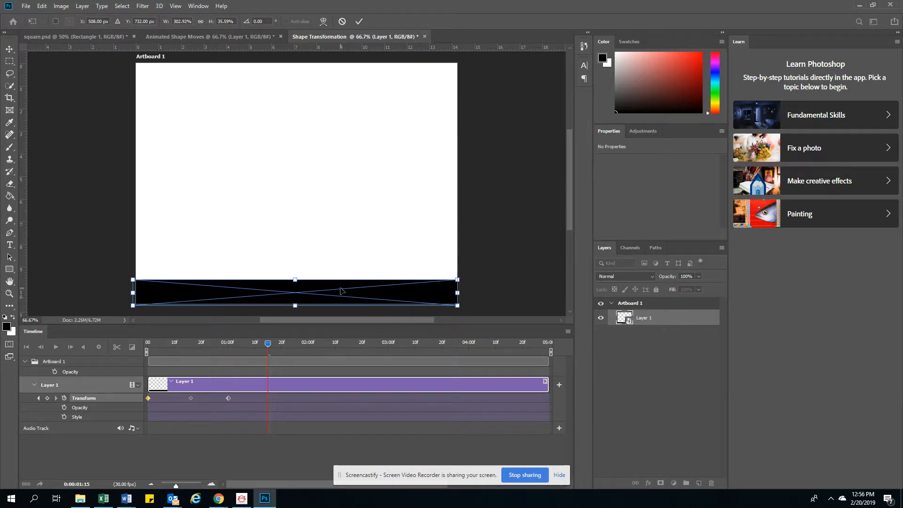
click(359, 22)
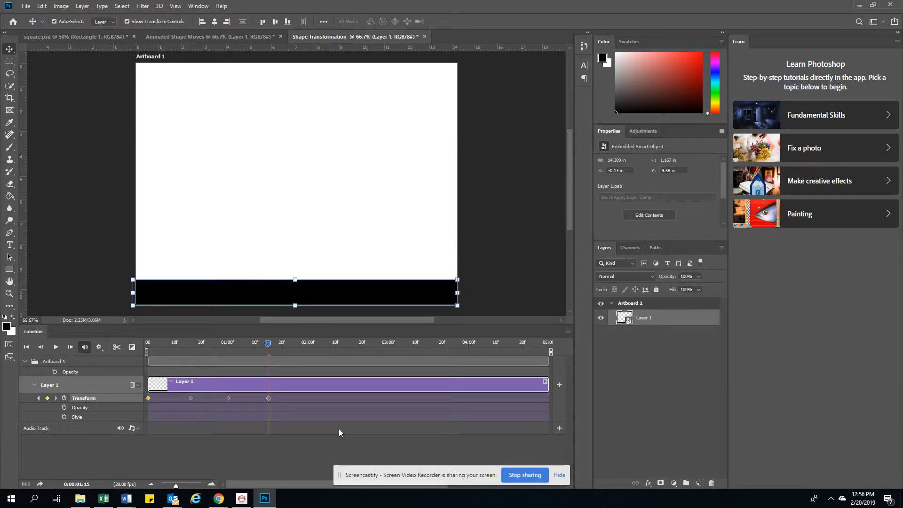
Step: At 2:15, resize the bar into a block about 77% wide and 87% high in the artboard's lower-right corner
drag(268, 344, 342, 350)
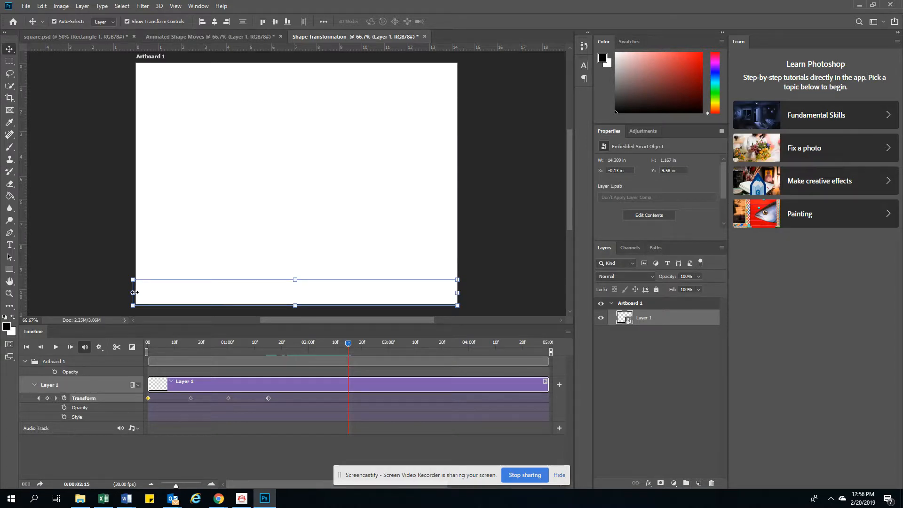
drag(132, 293, 415, 311)
drag(413, 234, 375, 199)
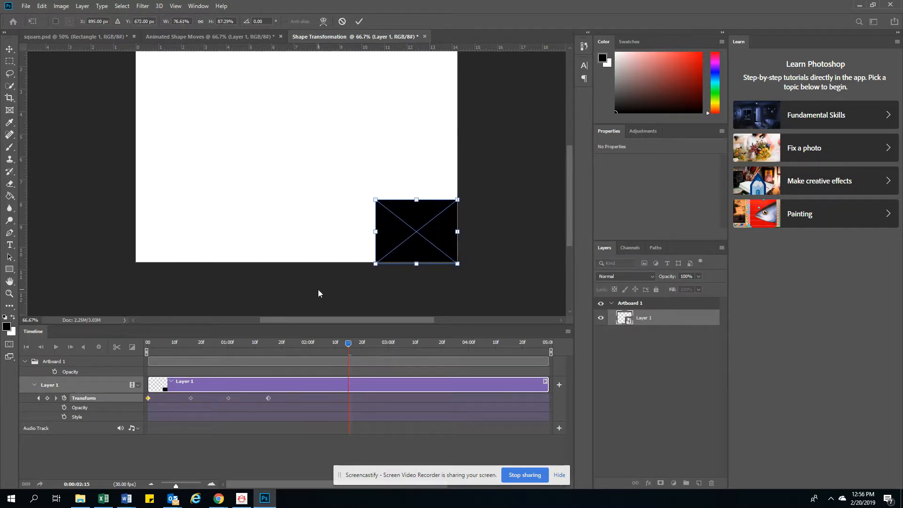
click(359, 22)
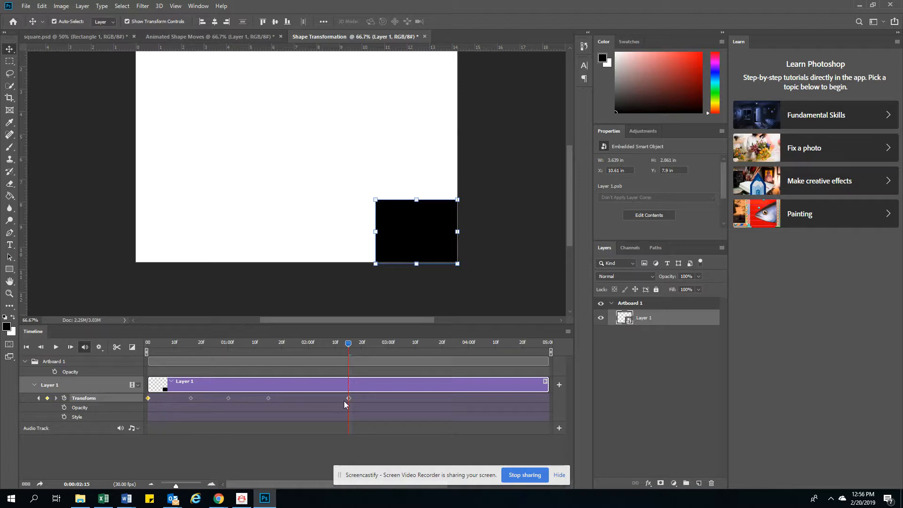
Step: At 3:00, move the rectangle to the upper-left corner and enlarge it to cover the whole artboard
drag(348, 344, 388, 346)
scroll(425, 235, up, 3)
drag(422, 273, 182, 96)
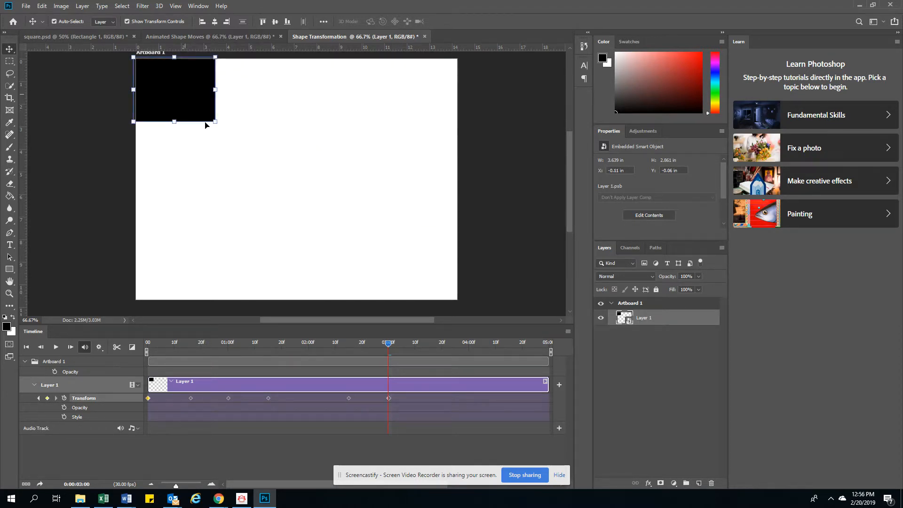
drag(215, 122, 489, 305)
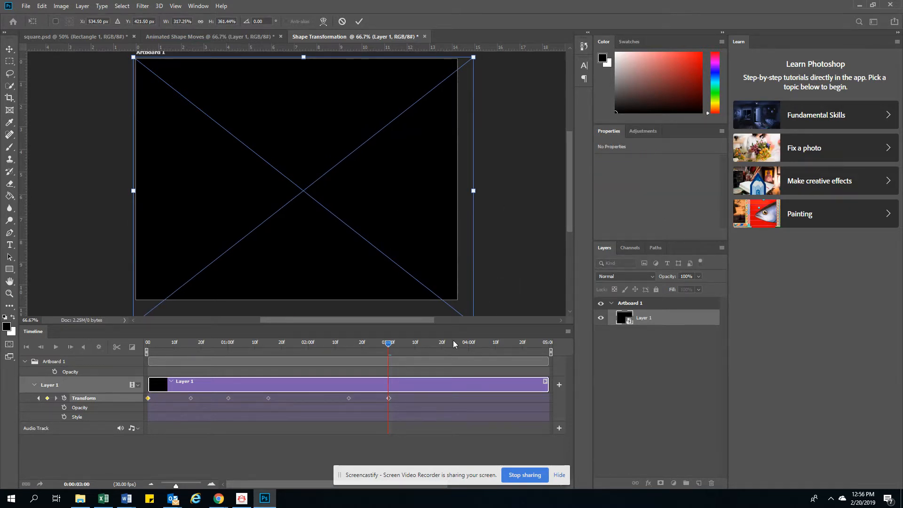
click(359, 21)
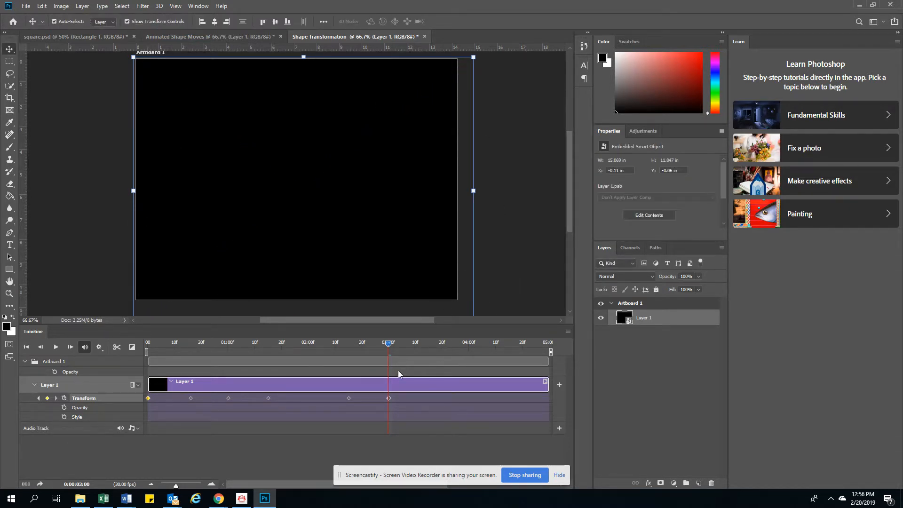
Step: At 3:15, shrink the rectangle to a small block about 42% wide and 48% high near the artboard's lower centre
drag(388, 345, 442, 353)
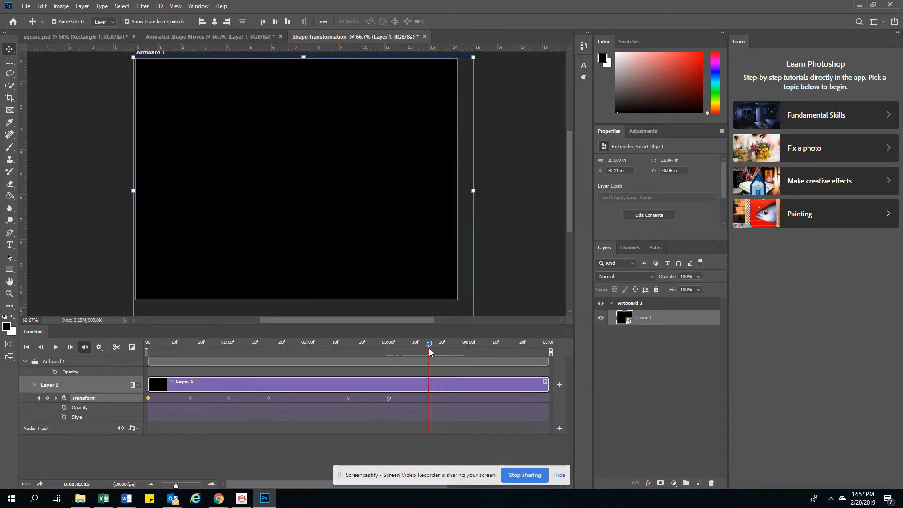
scroll(510, 251, down, 2)
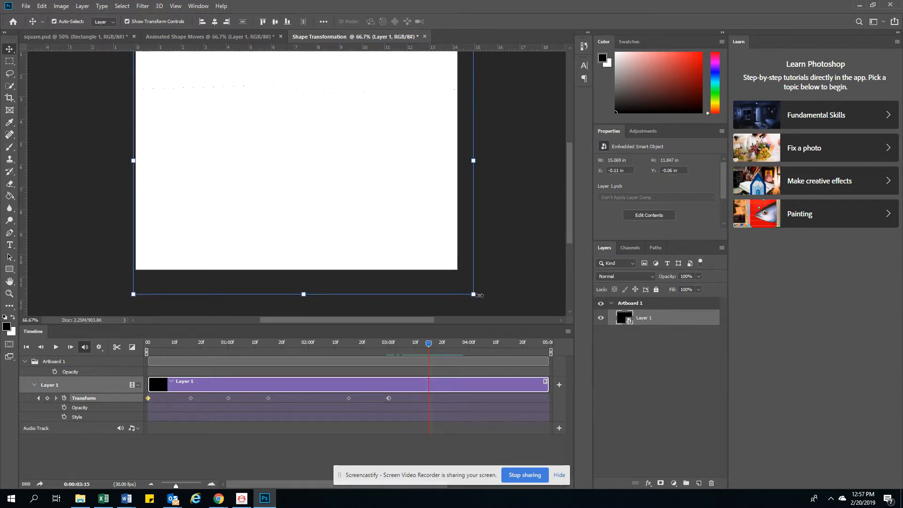
drag(473, 296, 358, 196)
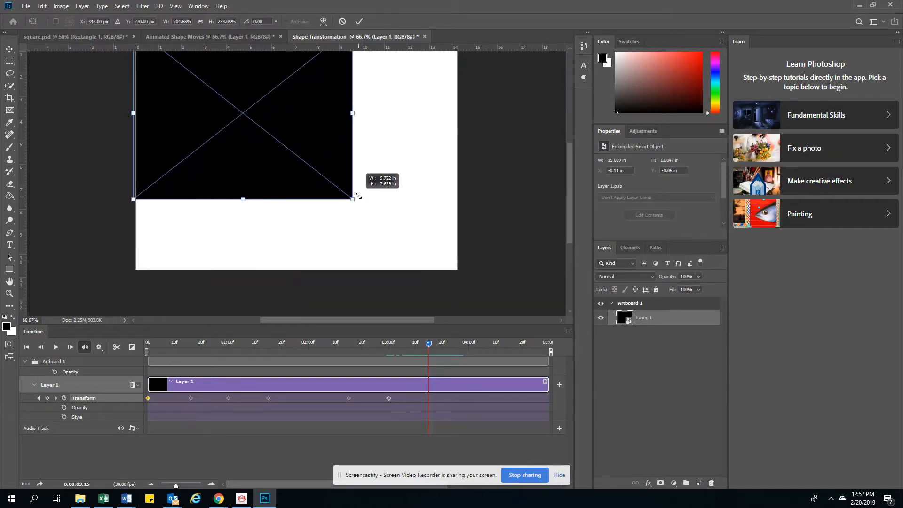
drag(272, 130, 249, 160)
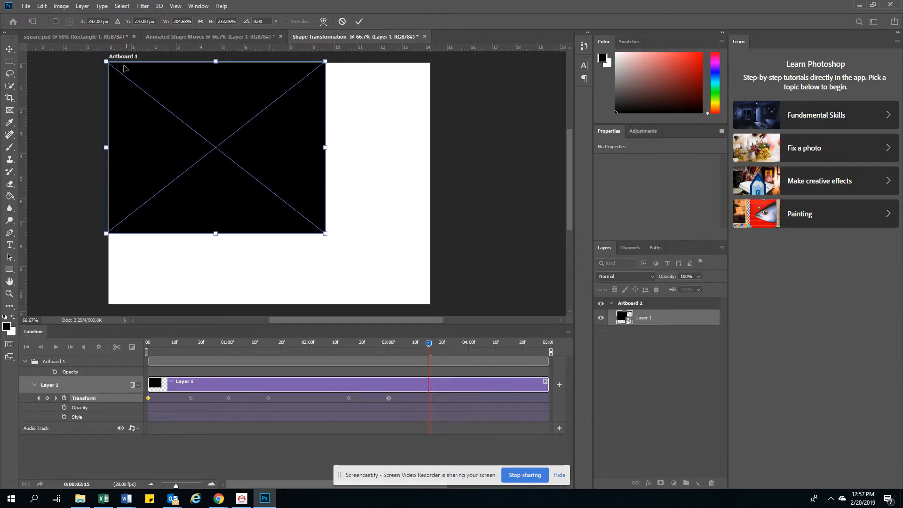
drag(106, 61, 292, 209)
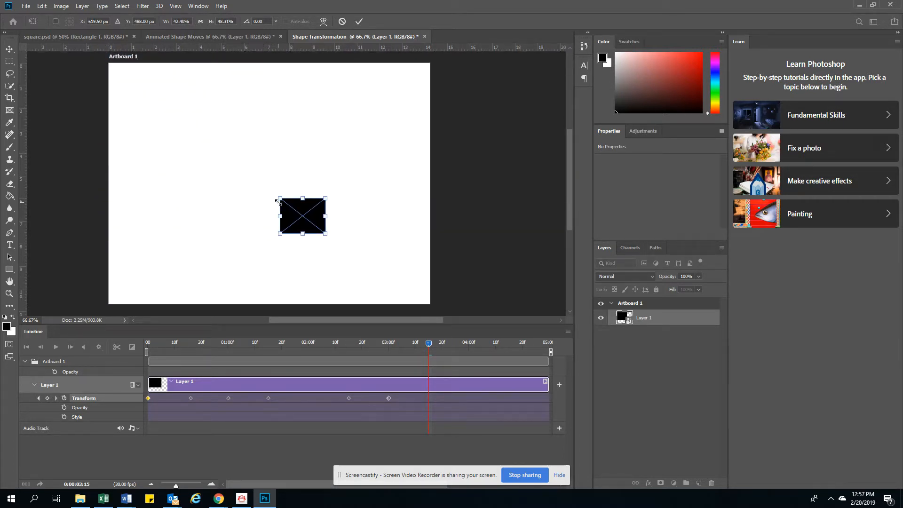
click(358, 21)
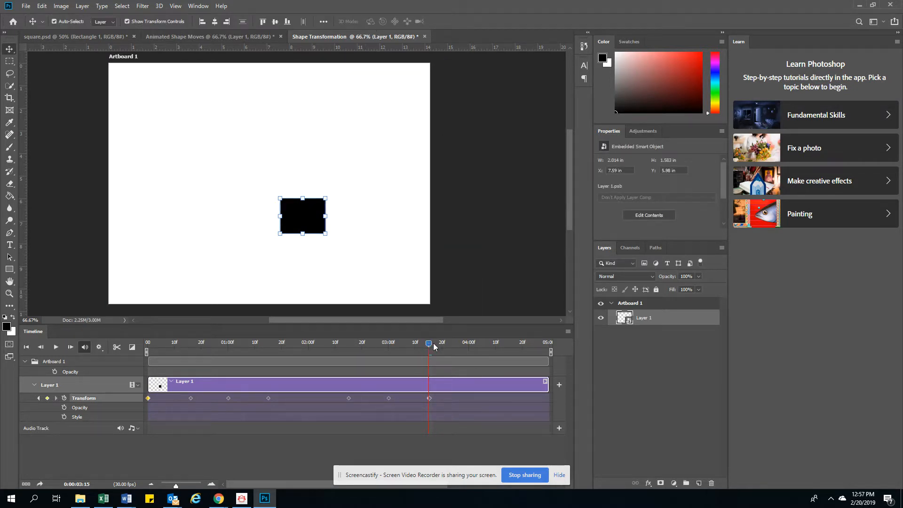
Step: At 3:24, rotate the rectangle about -36° and commit the transform
drag(449, 347, 453, 348)
drag(314, 215, 295, 129)
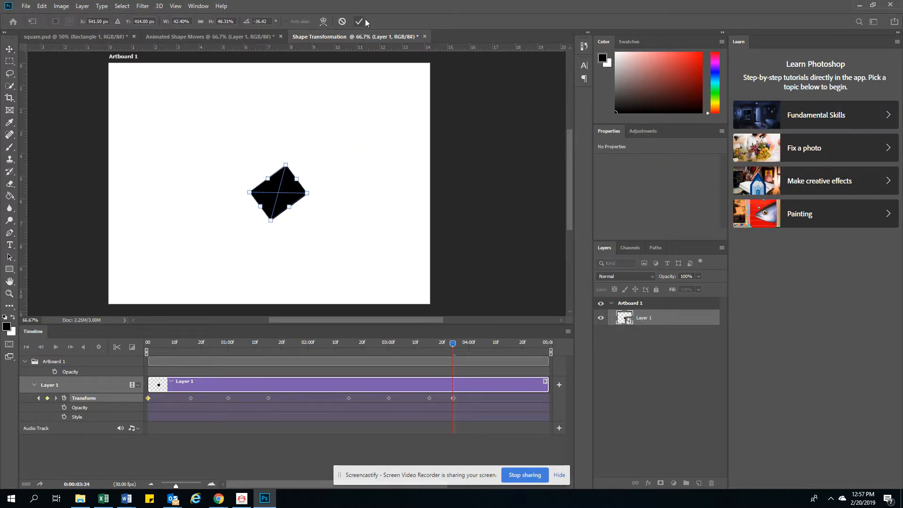
click(359, 21)
Step: At 4:02, rotate the rectangle to about -103° and commit the transform
drag(451, 343, 466, 343)
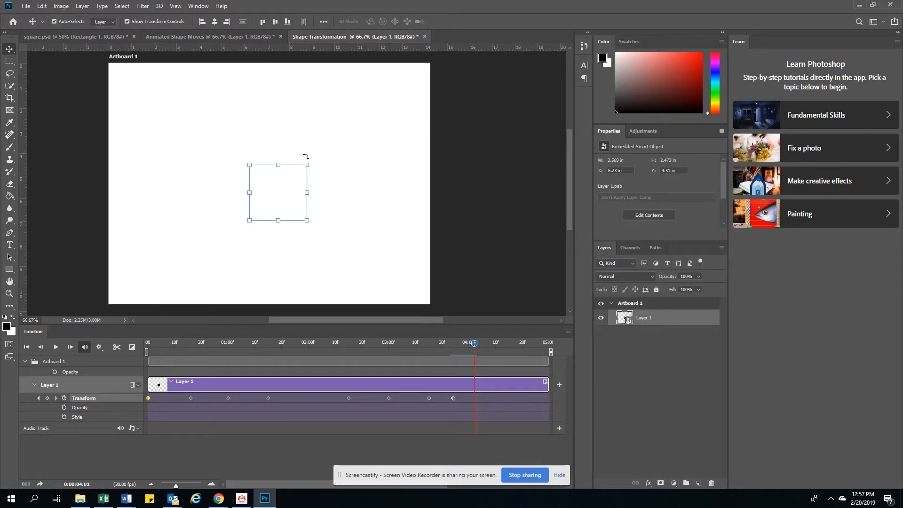
drag(318, 155, 258, 123)
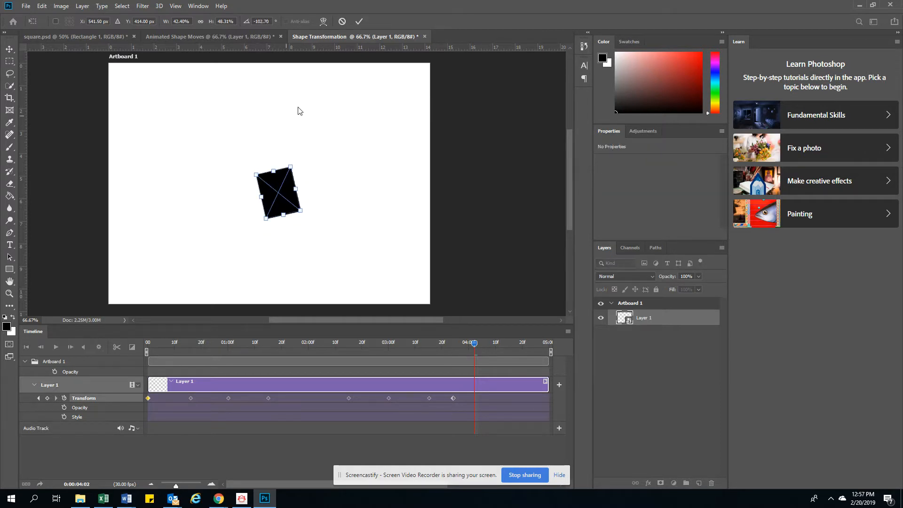
click(358, 22)
Step: At 4:11, rotate the rectangle back upright and commit the transform
drag(475, 343, 500, 346)
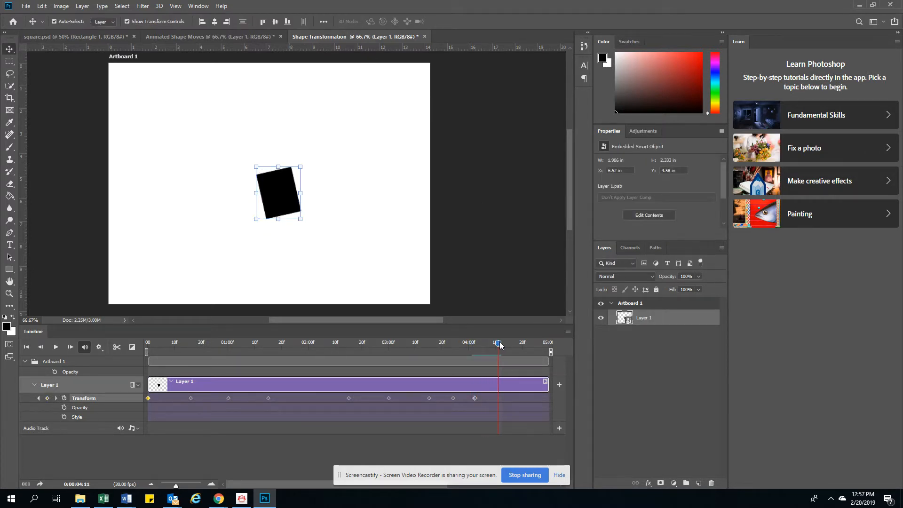
drag(307, 163, 245, 136)
click(359, 21)
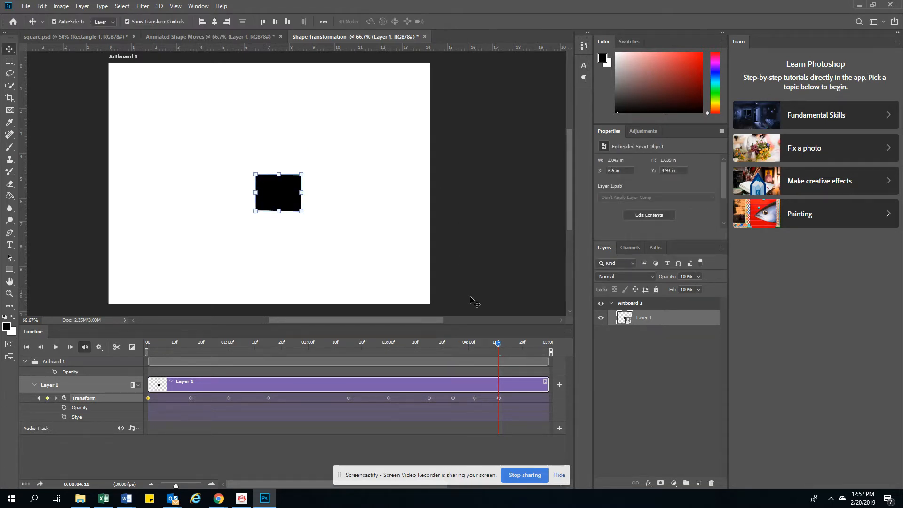
Step: At the last frame 4:29, shrink the rectangle to a tiny box about 0.19 by 0.15 in
drag(554, 349, 557, 349)
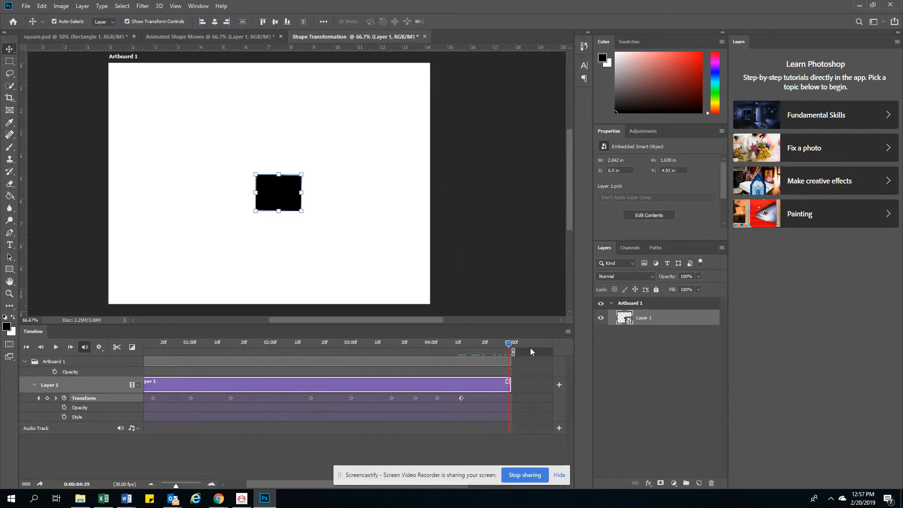
drag(301, 210, 261, 180)
click(360, 22)
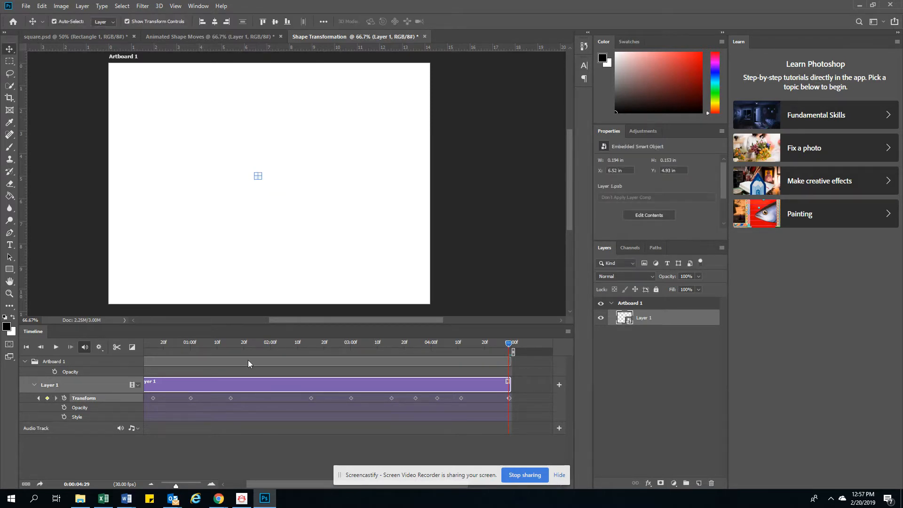
Step: Play the animation from the first frame
click(26, 347)
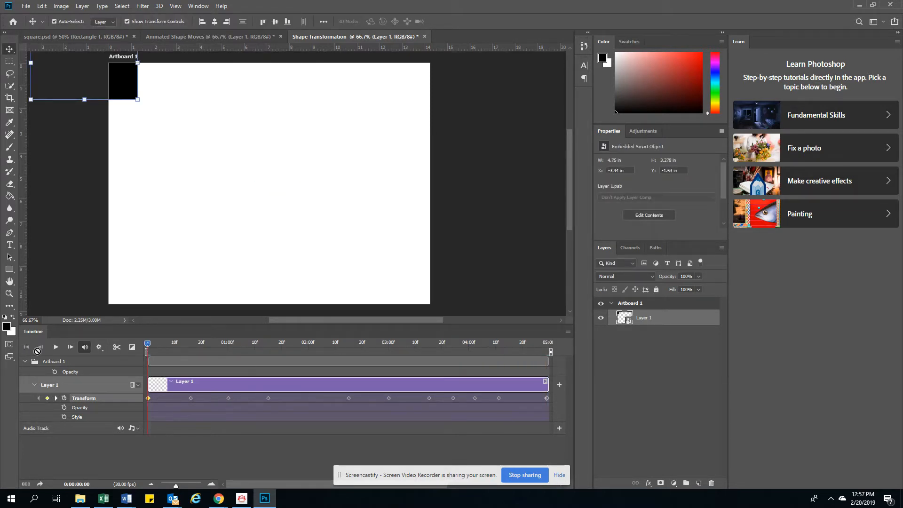
click(55, 347)
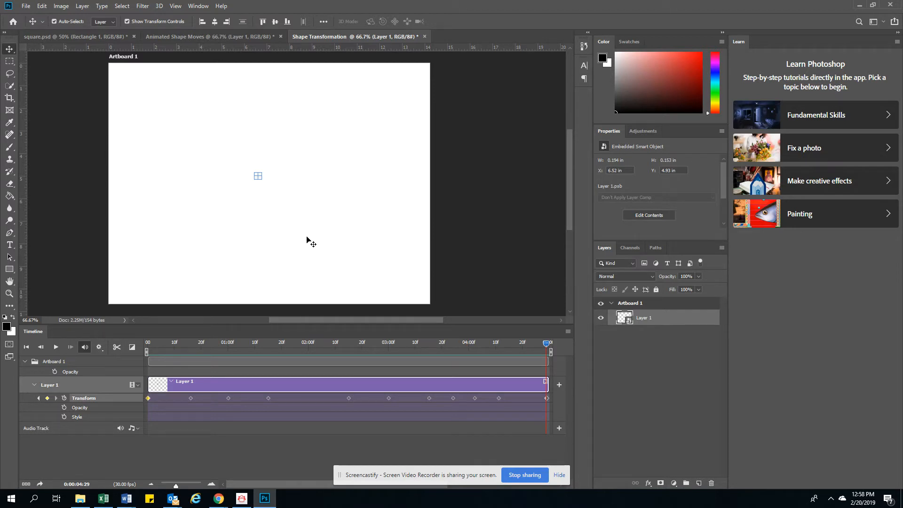
Step: Add an Opacity keyframe at 4:20, then set the layer opacity to 0% at the last frame
drag(545, 341, 523, 345)
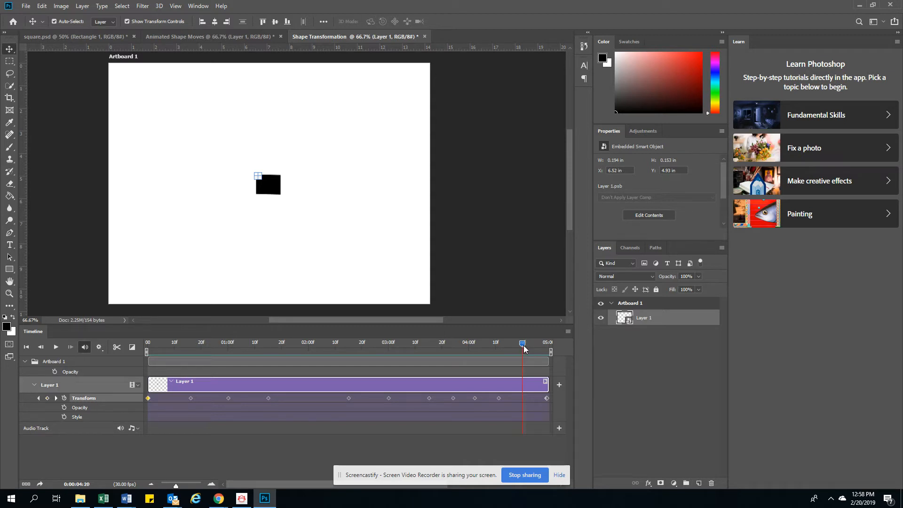
click(64, 408)
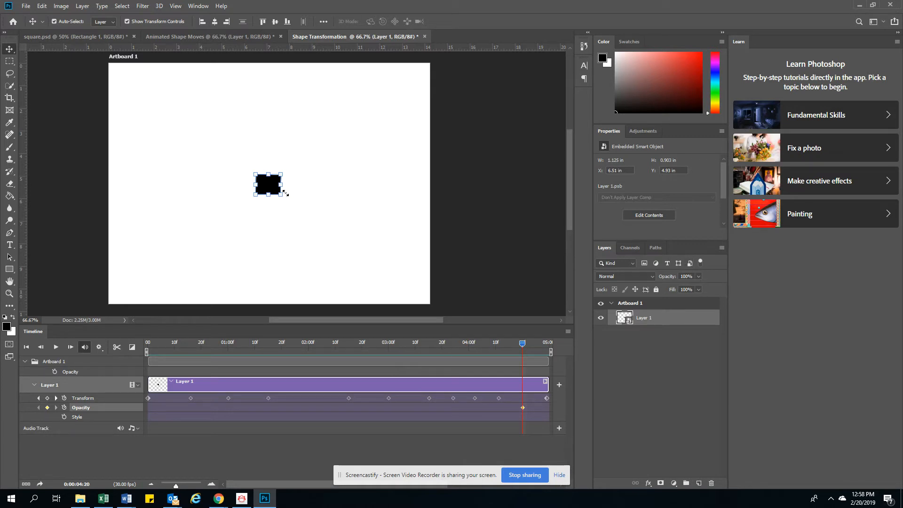
drag(521, 343, 543, 344)
click(662, 277)
text(0)
key(Return)
Step: Replay the animation from the first frame to check the fade
click(27, 347)
click(56, 347)
Step: Save the document as Shape Transformation in Photoshop format
click(25, 6)
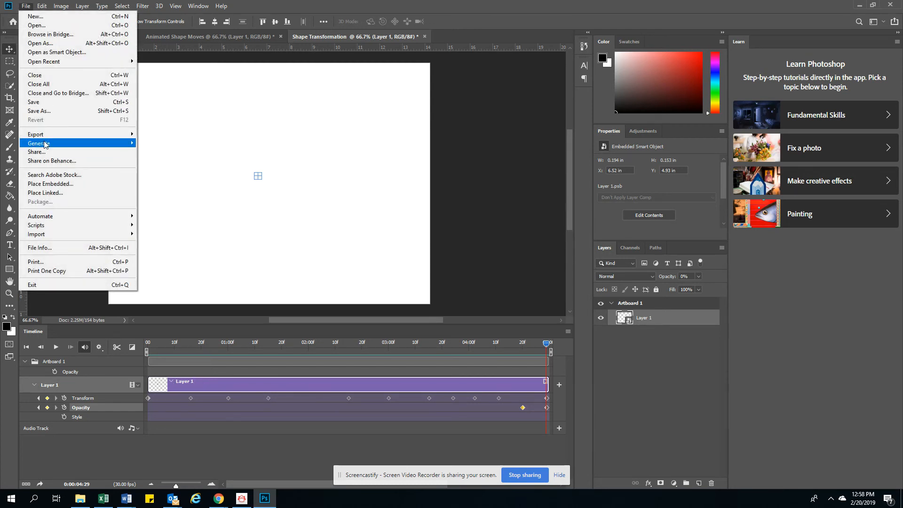
click(45, 112)
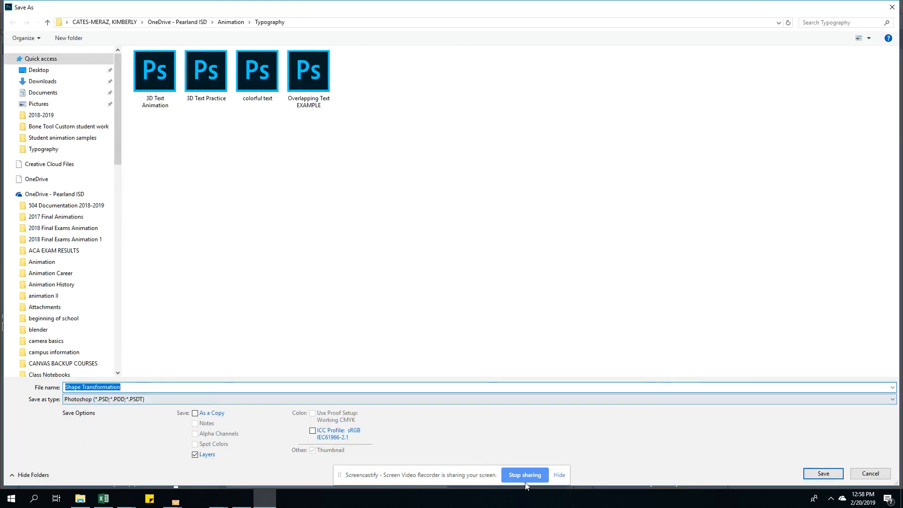
click(823, 475)
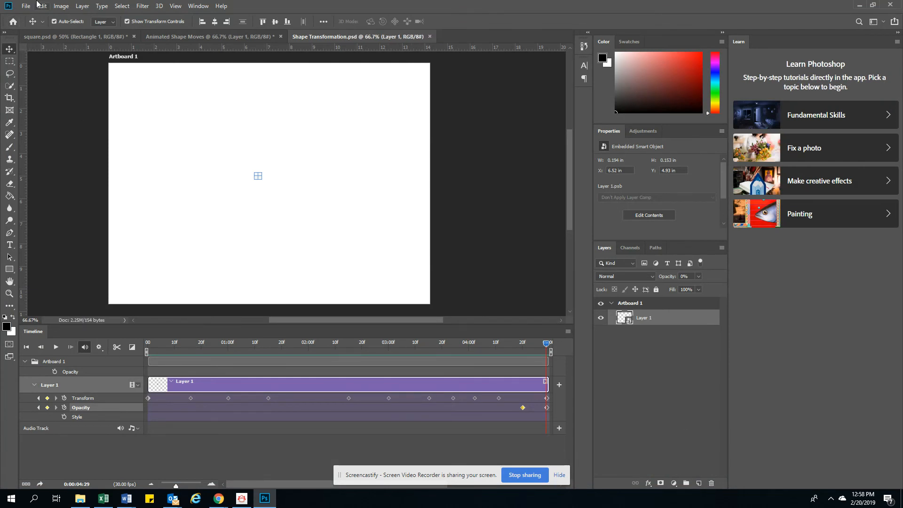
Step: Open the Save for Web (Legacy) export
click(27, 6)
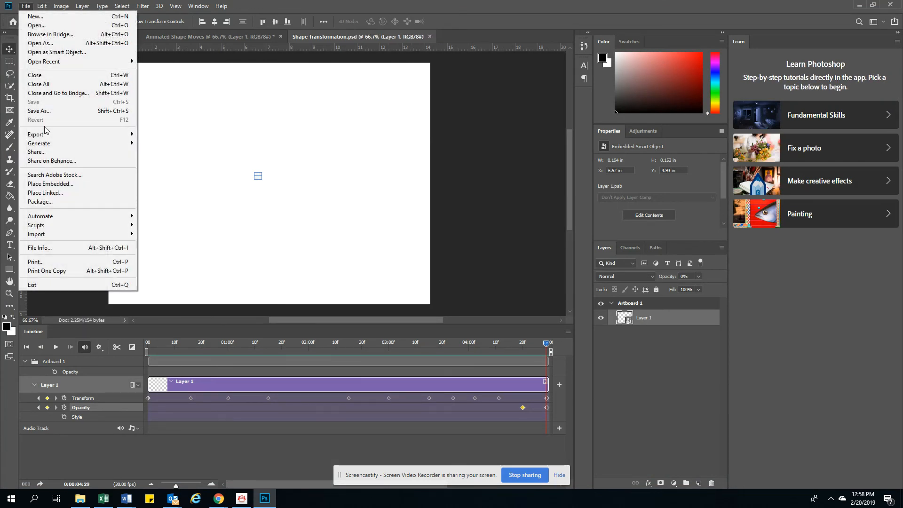
mouse_move(42, 135)
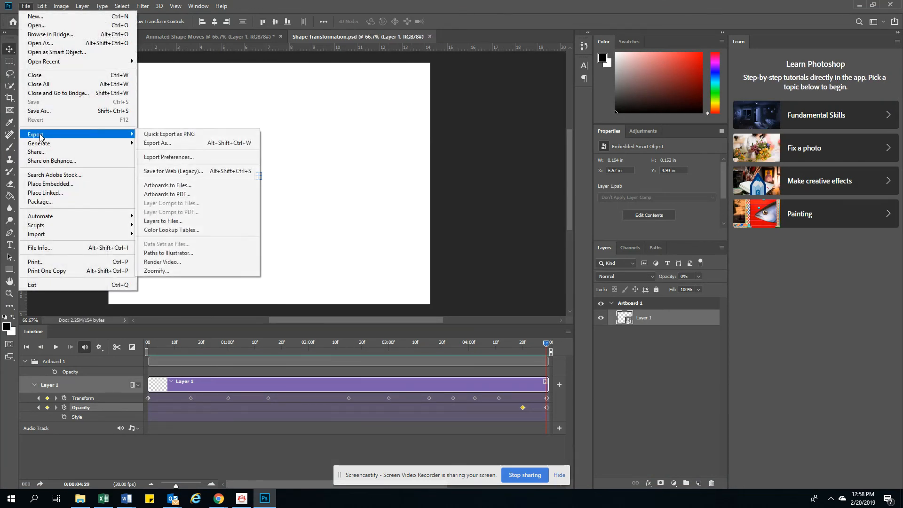
click(173, 170)
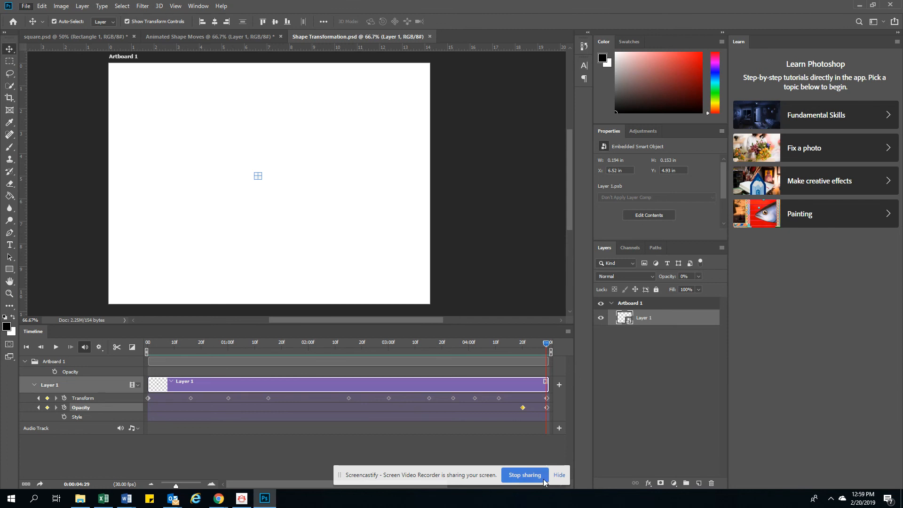